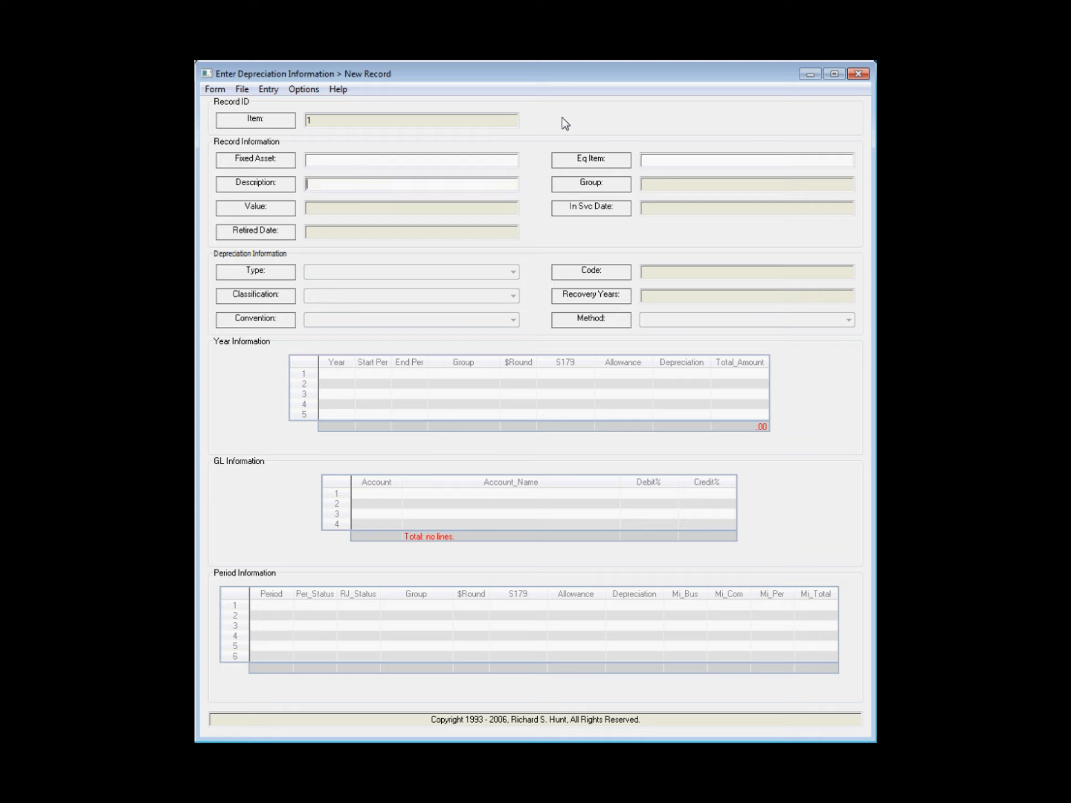
Step: Enter the description 2001 2 AXLE TRACTOR and the group TR for the new asset record
{"action": "type", "text": "2001 2 AXLE TRACTOR"}
{"action": "key", "text": "Tab"}
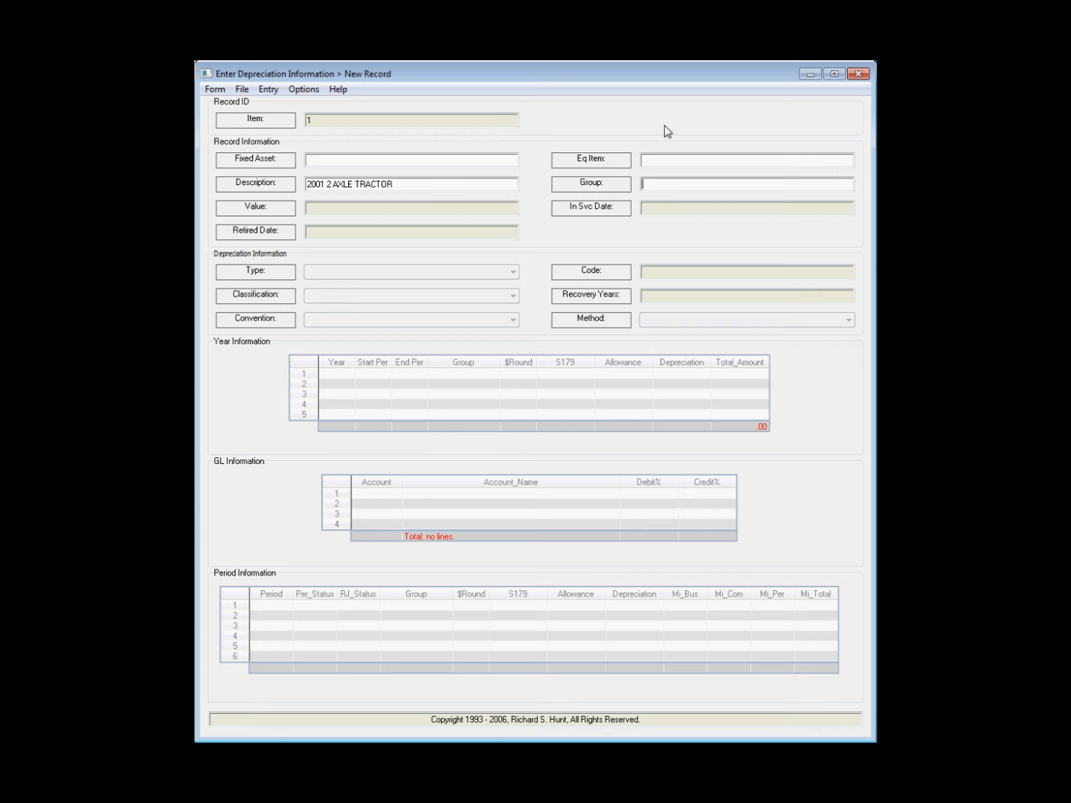
{"action": "type", "text": "TR"}
{"action": "key", "text": "Tab"}
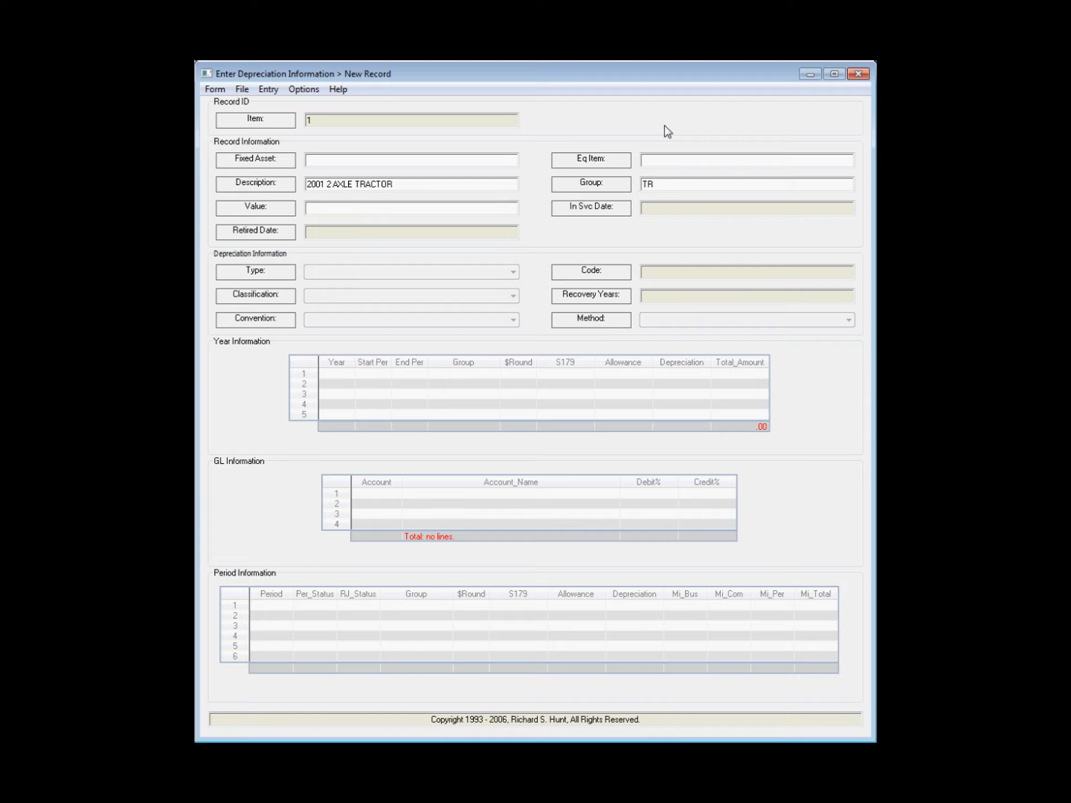
Step: Enter the value 14276 and the in-service date 9.6, accepting MACRS > MACRS as the type
{"action": "type", "text": "14276"}
{"action": "key", "text": "Tab"}
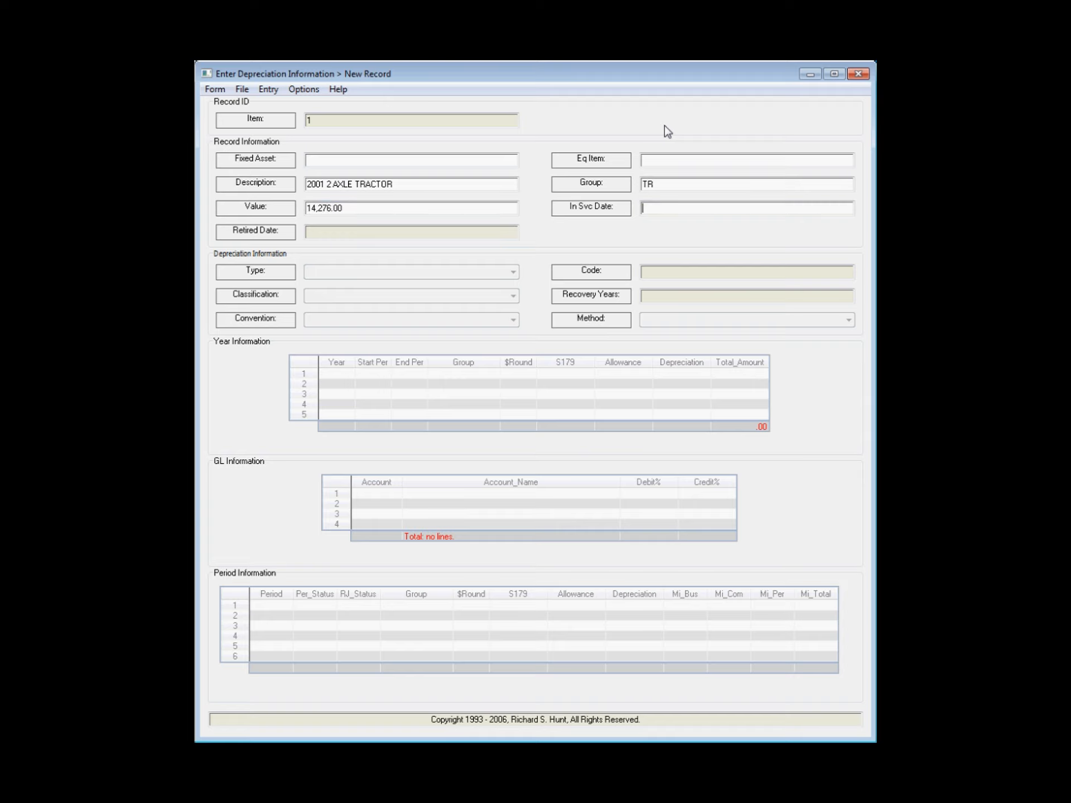
{"action": "type", "text": "9.6"}
{"action": "key", "text": "Tab"}
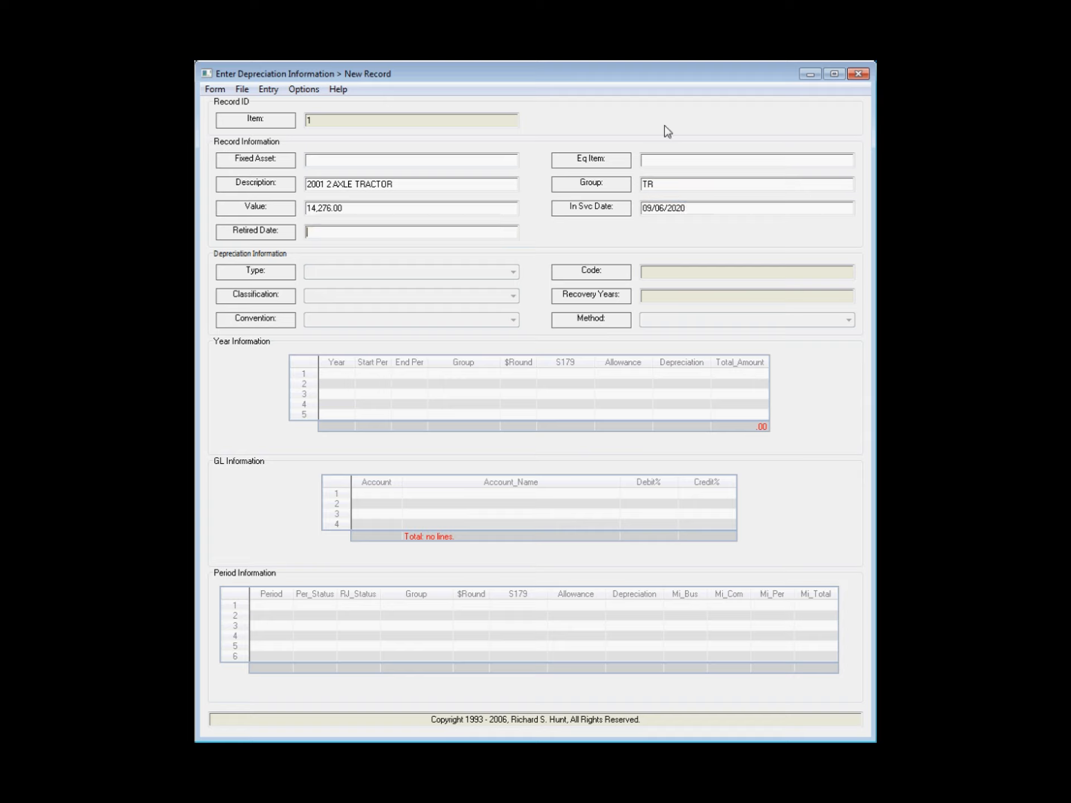
{"action": "key", "text": "Tab"}
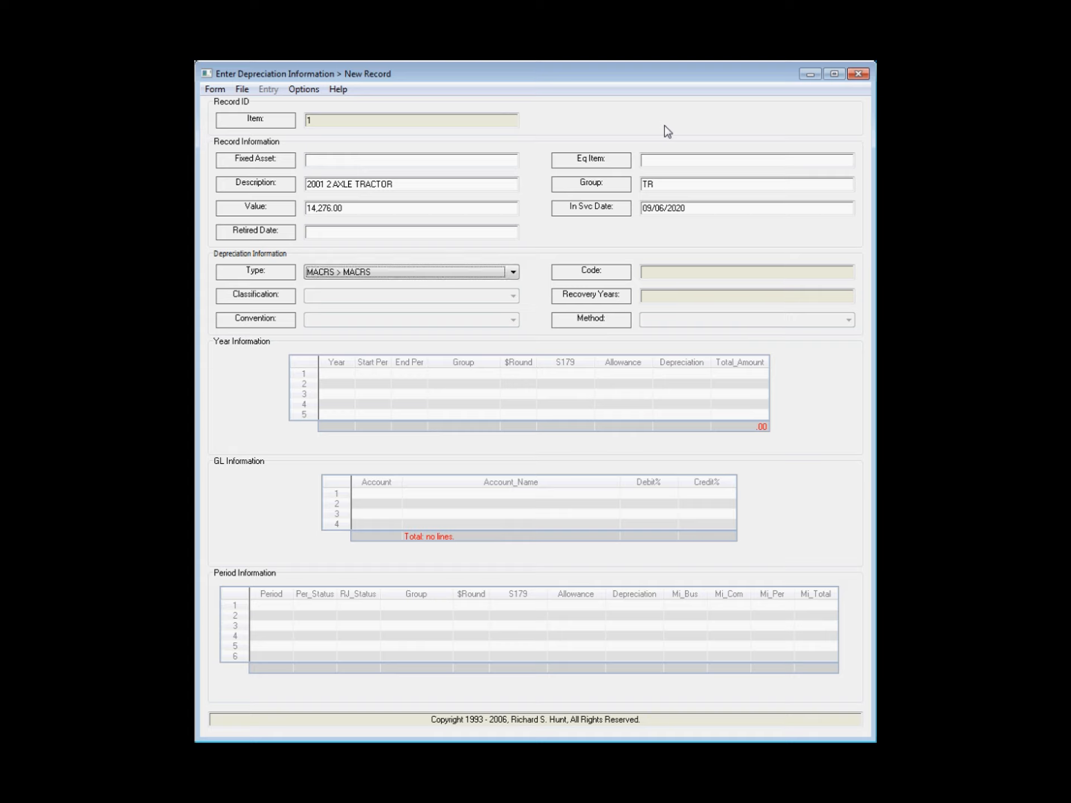
{"action": "key", "text": "Tab"}
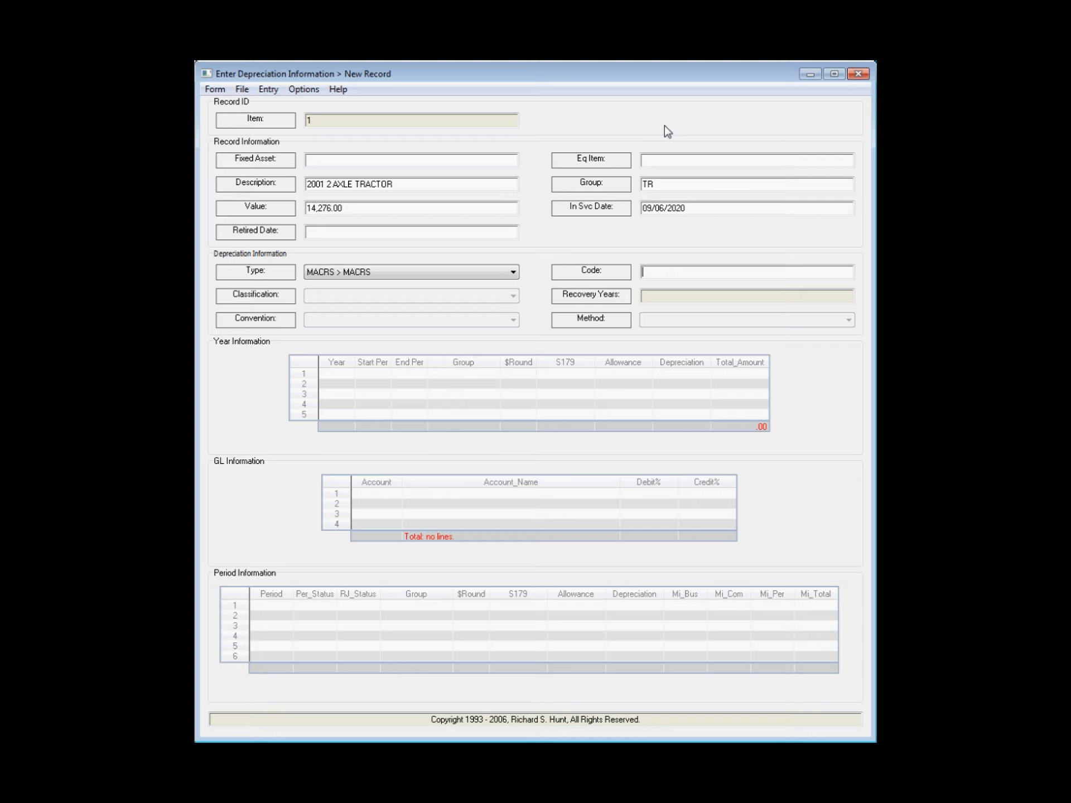
Step: Set the classification to 5Y > 5 Year and the recovery years to 5
{"action": "key", "text": "Tab"}
{"action": "key", "text": "5"}
{"action": "key", "text": "Tab"}
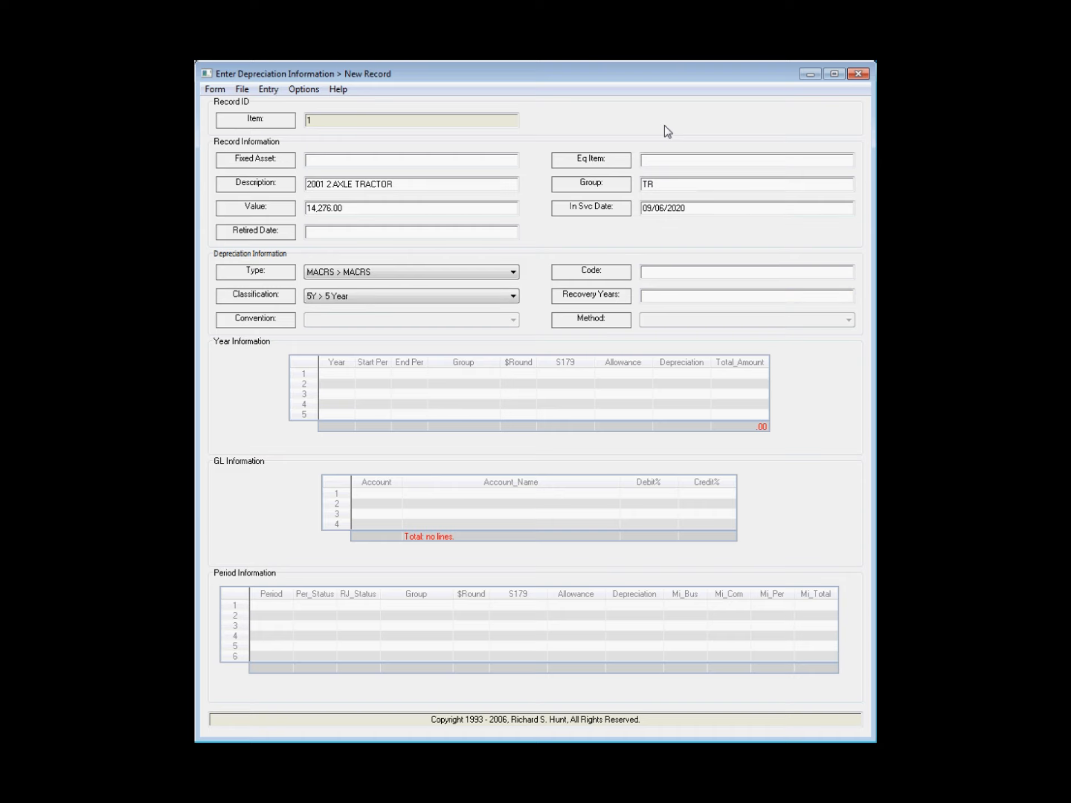
{"action": "type", "text": "5"}
{"action": "key", "text": "Tab"}
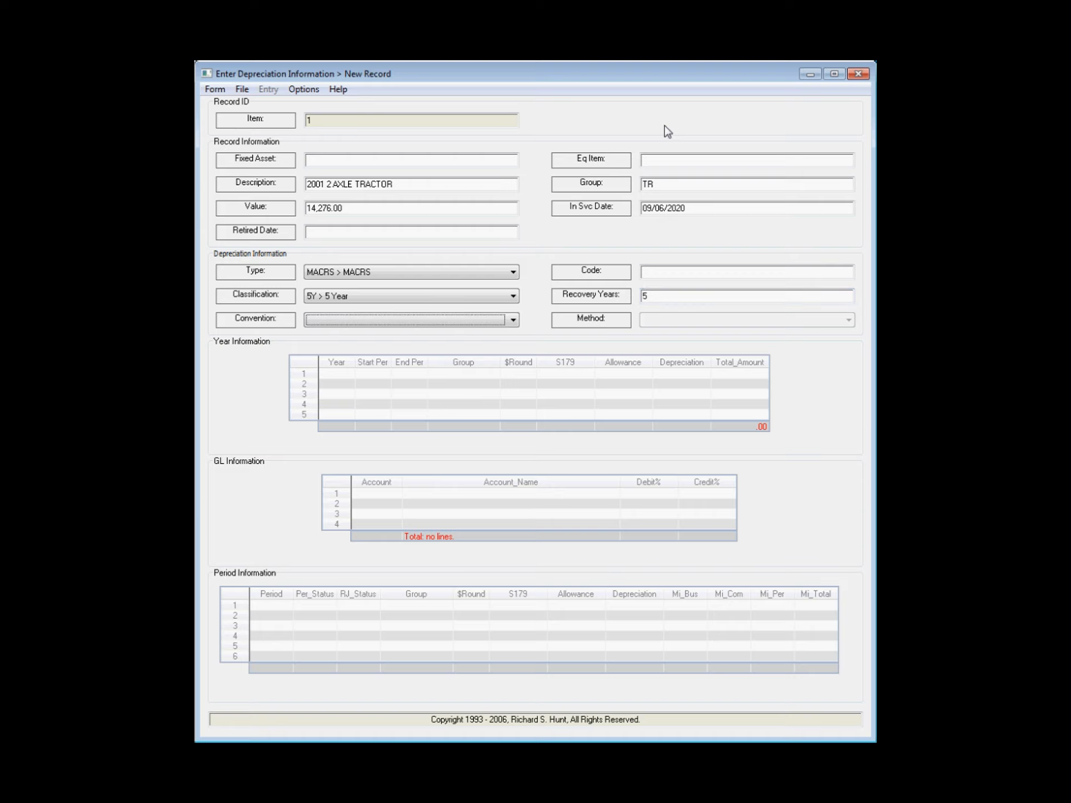
Step: Set the convention to HY > Half Year and the method to S/L > Straight Line
{"action": "key", "text": "h"}
{"action": "key", "text": "Tab"}
{"action": "key", "text": "s"}
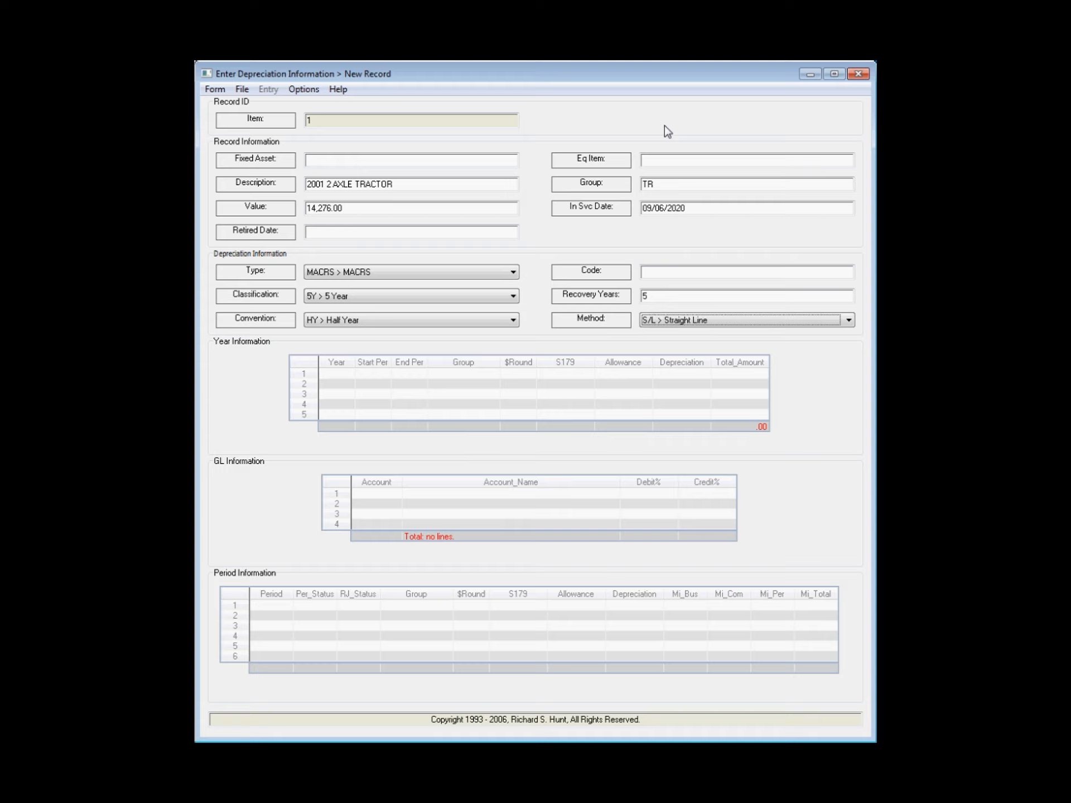
{"action": "key", "text": "Tab"}
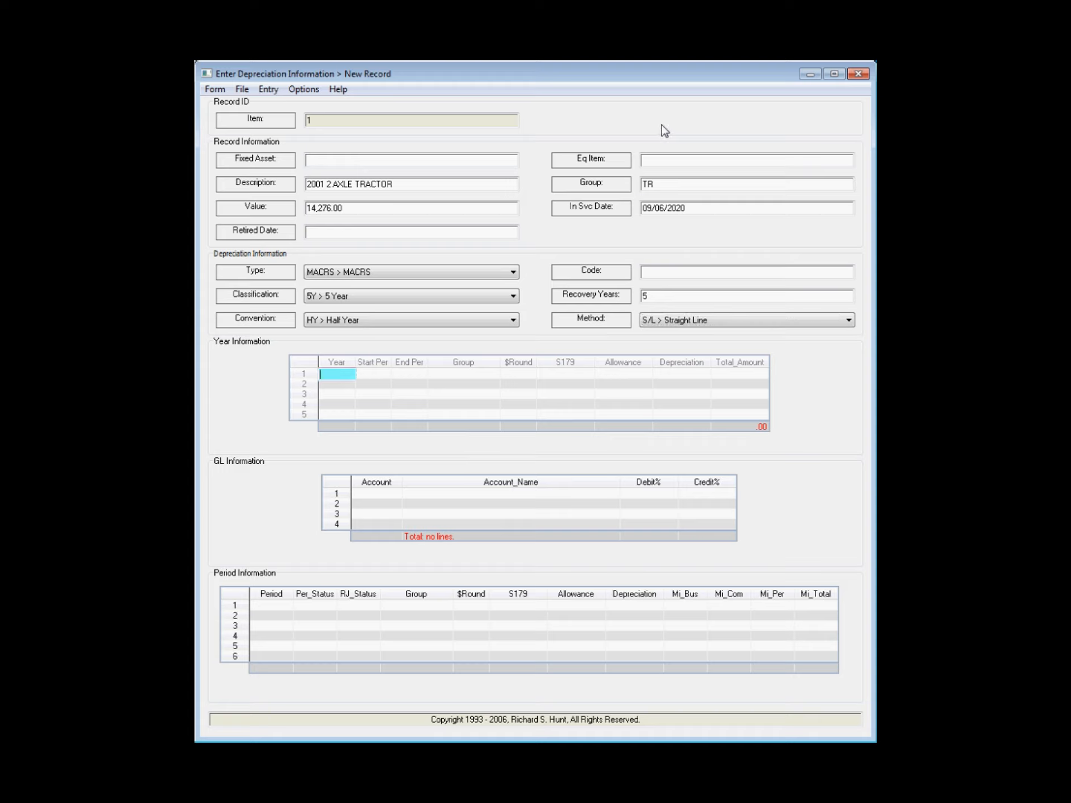
Step: Auto-calculate the yearly depreciation schedule and scroll through all its years
{"action": "left_click", "coordinate": [305, 87]}
{"action": "left_click", "coordinate": [306, 89]}
{"action": "mouse_move", "coordinate": [363, 138]}
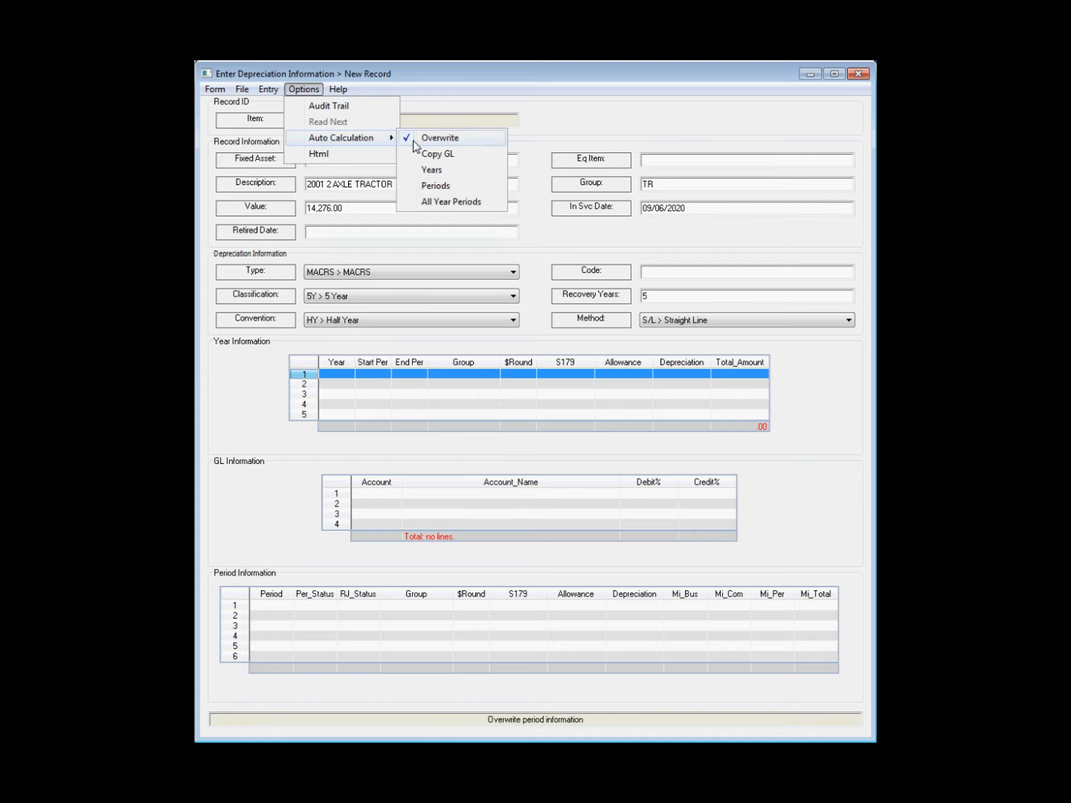
{"action": "left_click", "coordinate": [461, 172]}
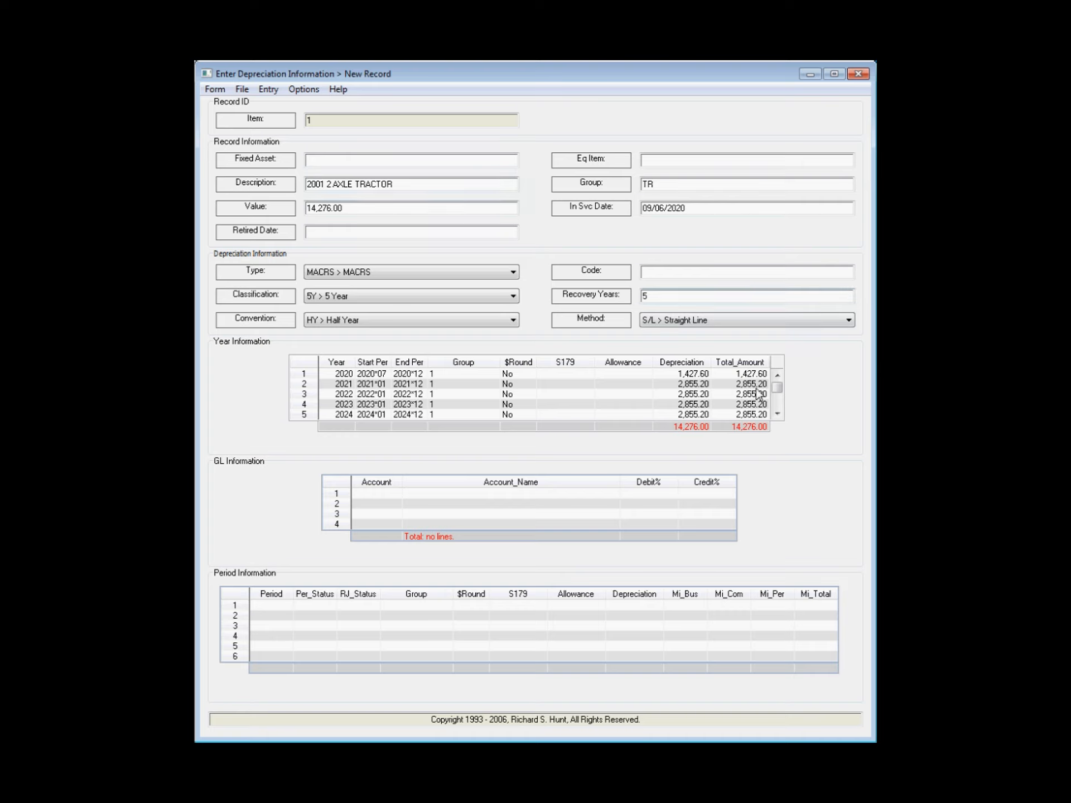
{"action": "left_click", "coordinate": [778, 415]}
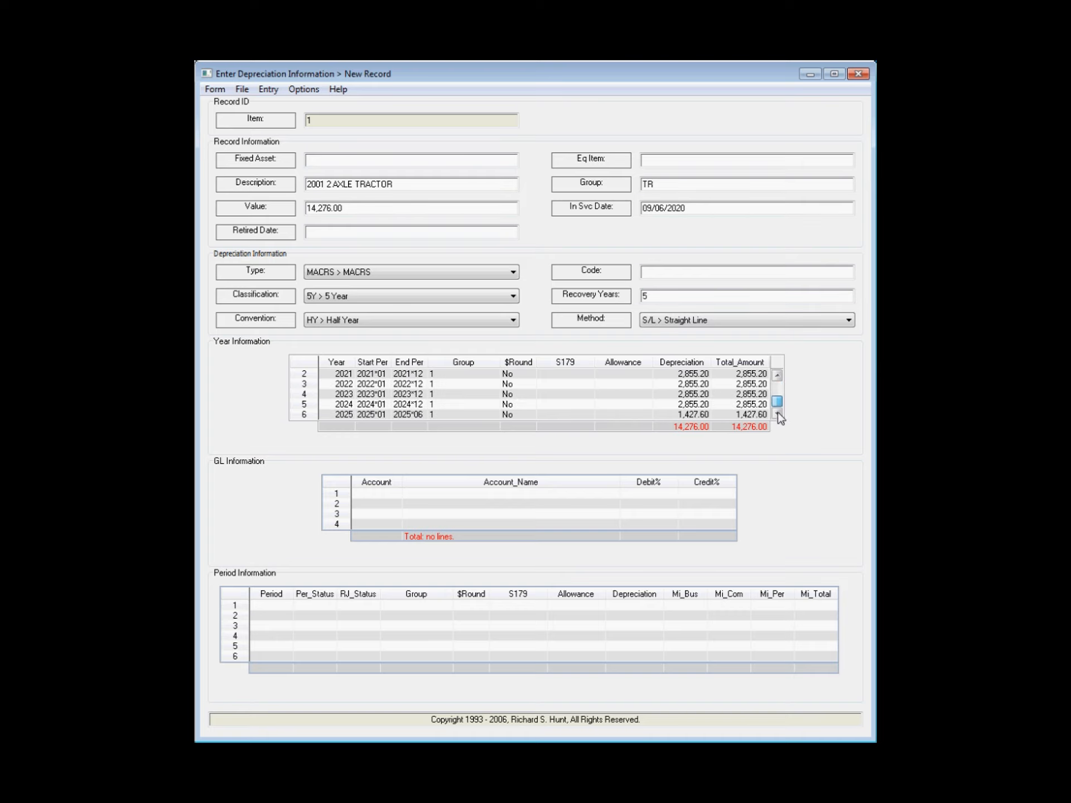
{"action": "left_click", "coordinate": [777, 375]}
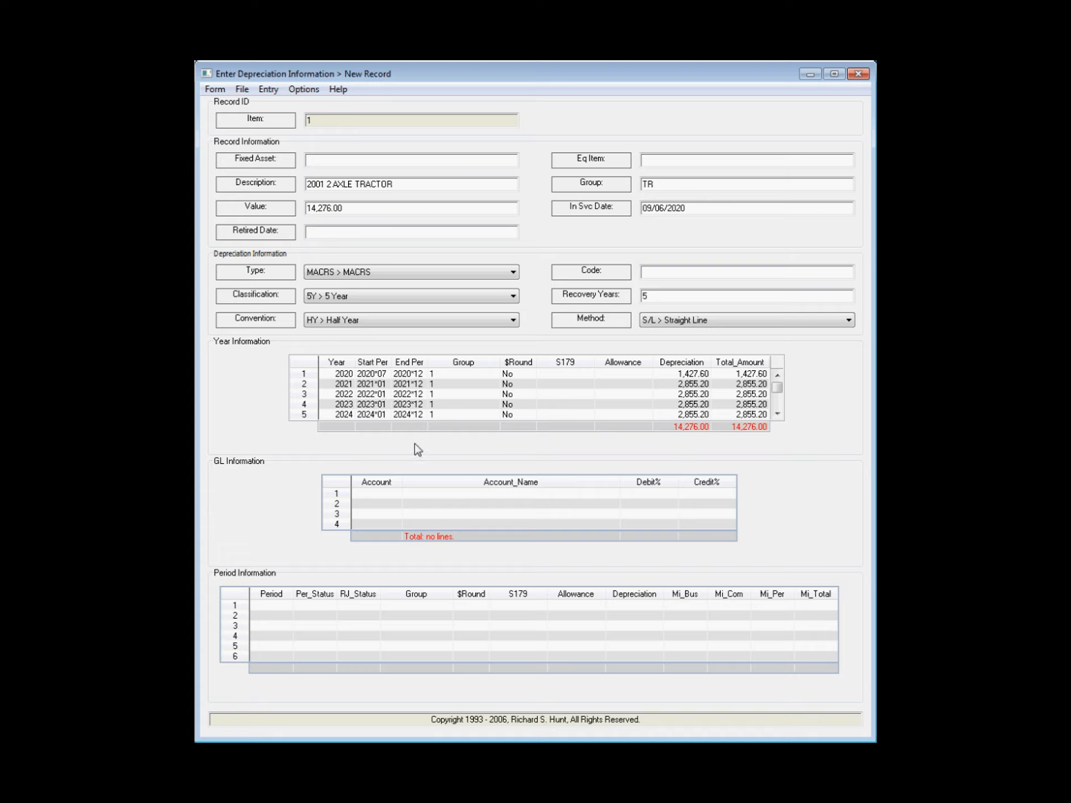
Step: Look up DEPRECIATION REVENUE and add account 1222*00 as the first GL line with a 100% credit
{"action": "left_click", "coordinate": [338, 498]}
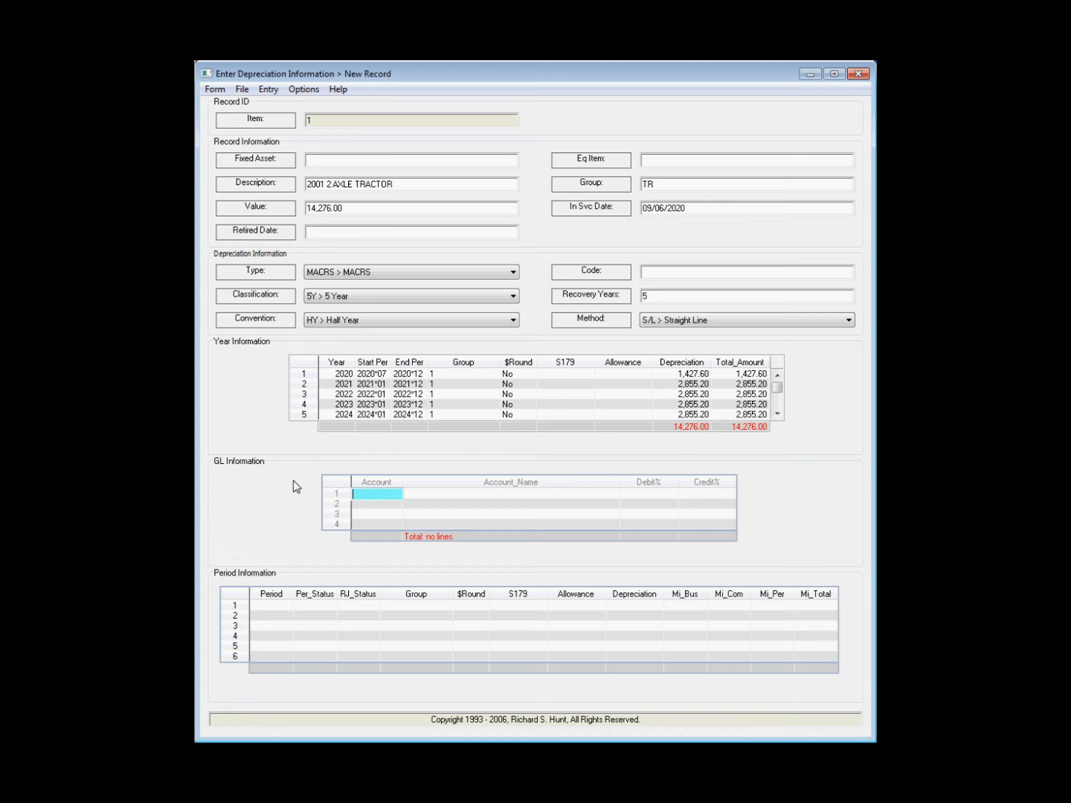
{"action": "type", "text": "DEPRECIATION"}
{"action": "type", "text": " REVENUE"}
{"action": "key", "text": "Return"}
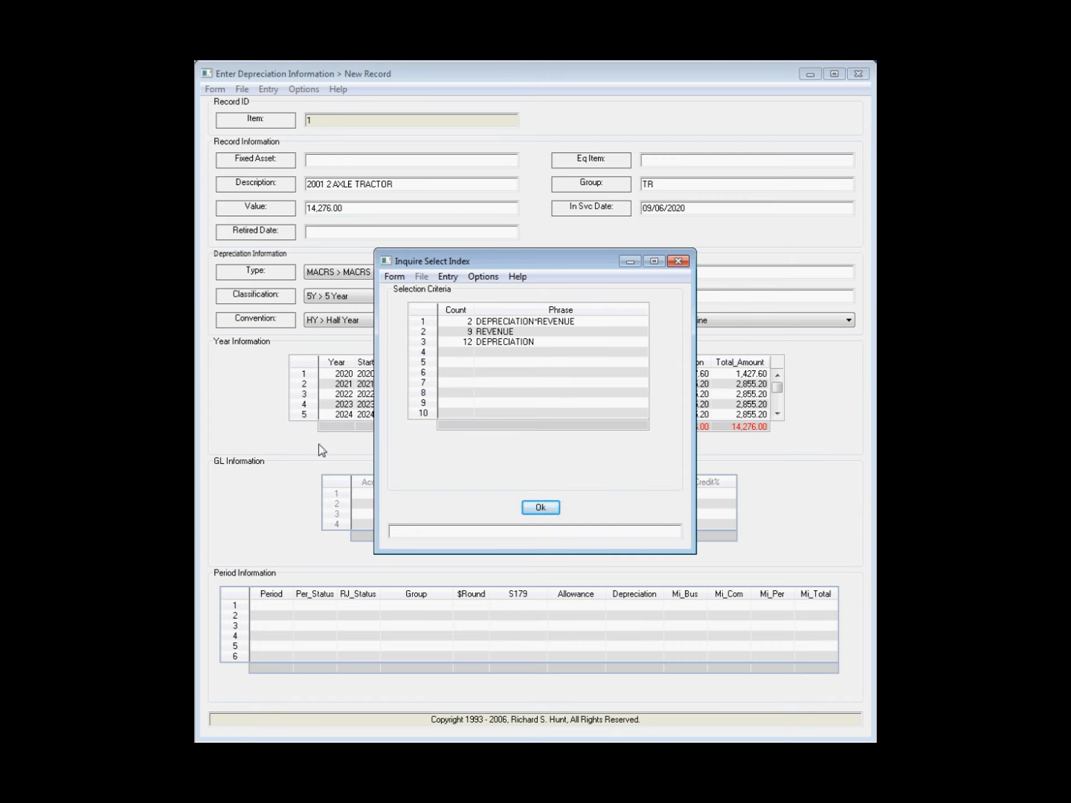
{"action": "left_click", "coordinate": [424, 324]}
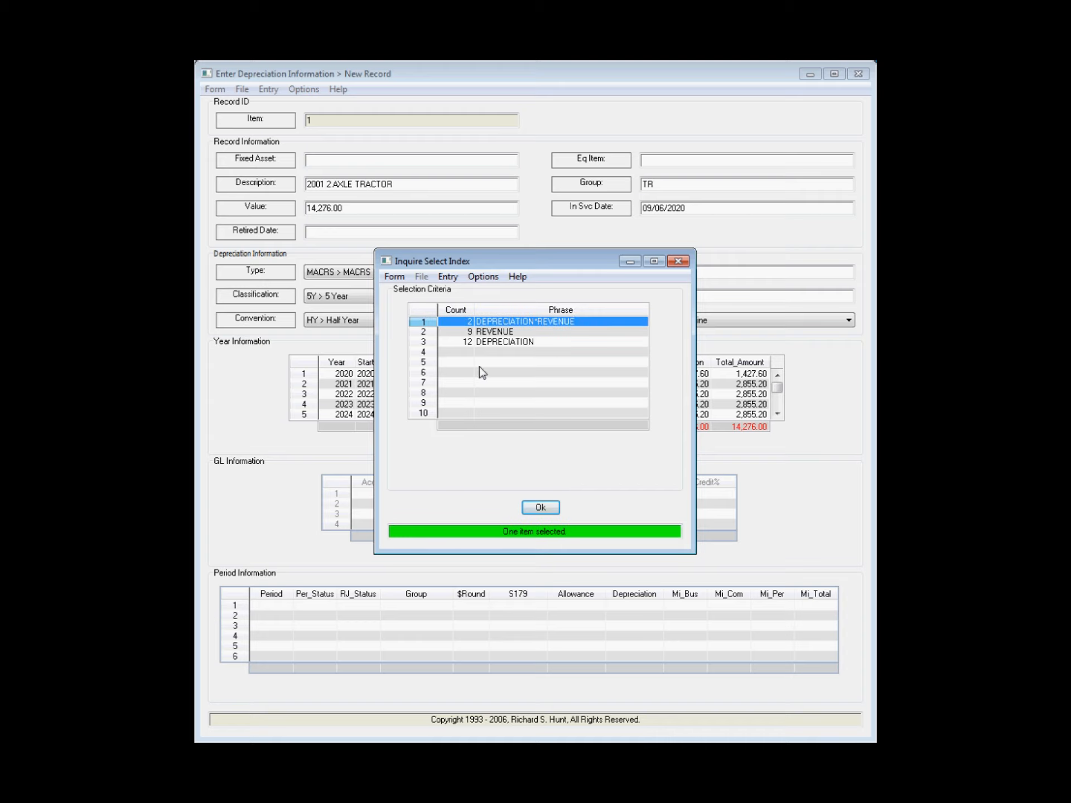
{"action": "left_click", "coordinate": [540, 507]}
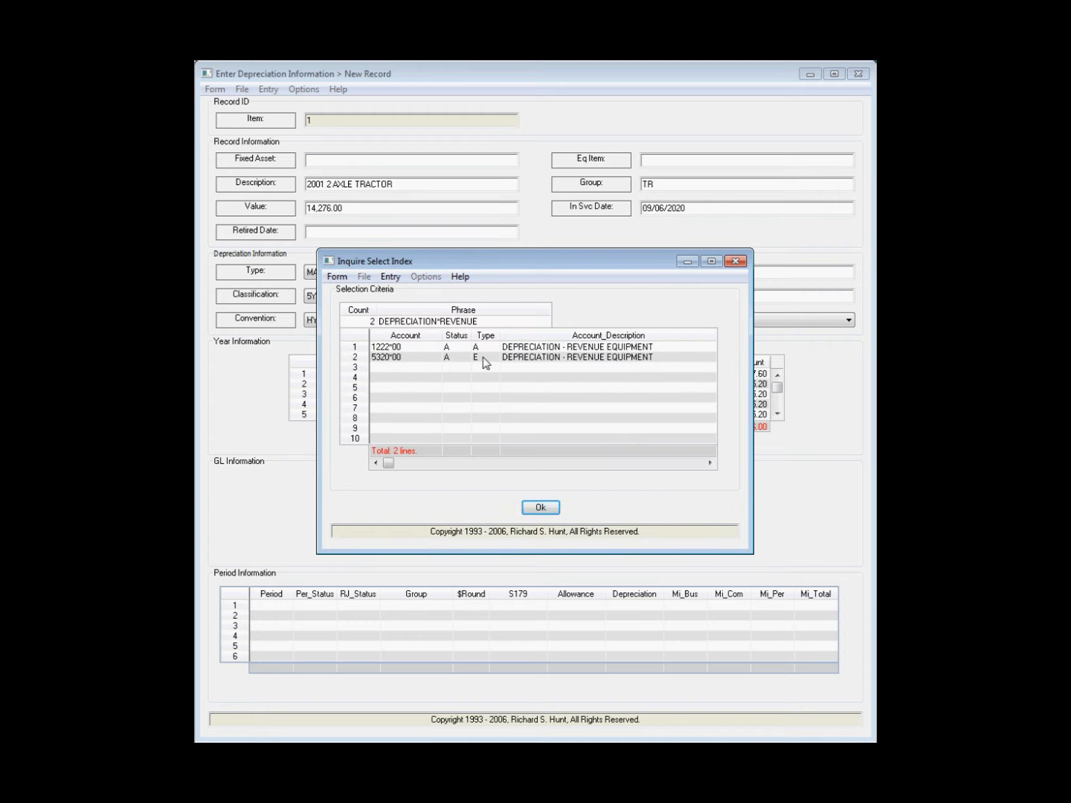
{"action": "left_click", "coordinate": [391, 348]}
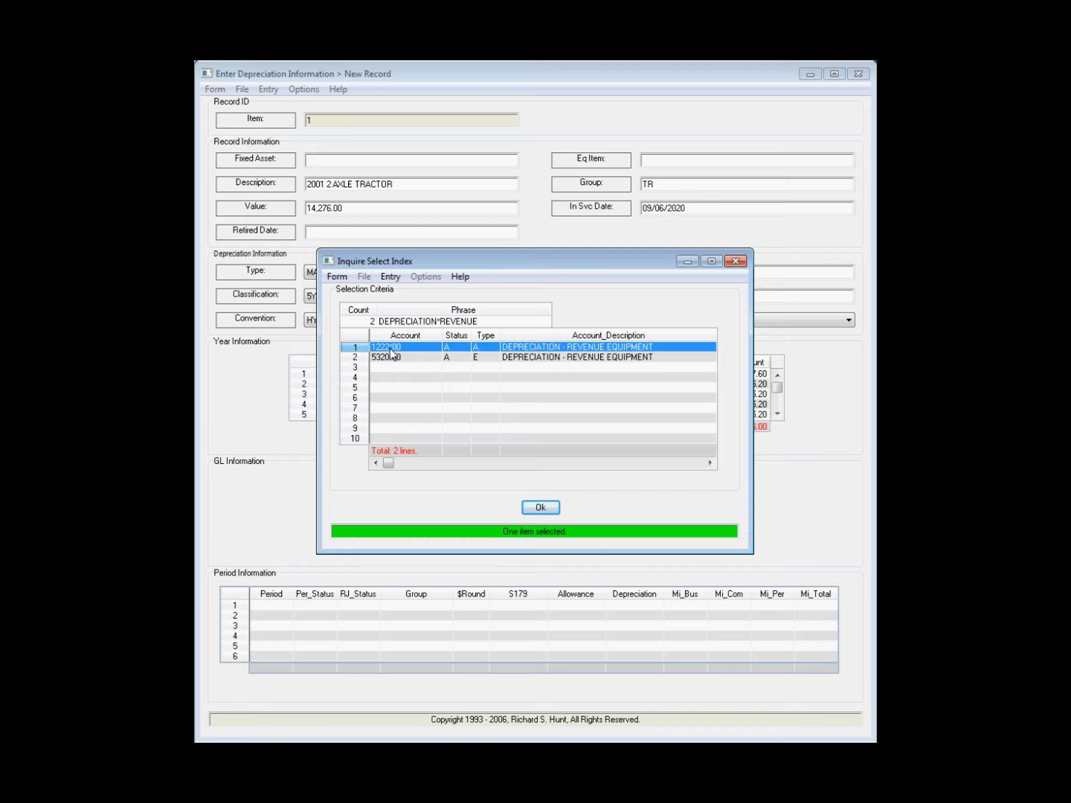
{"action": "left_click", "coordinate": [540, 507]}
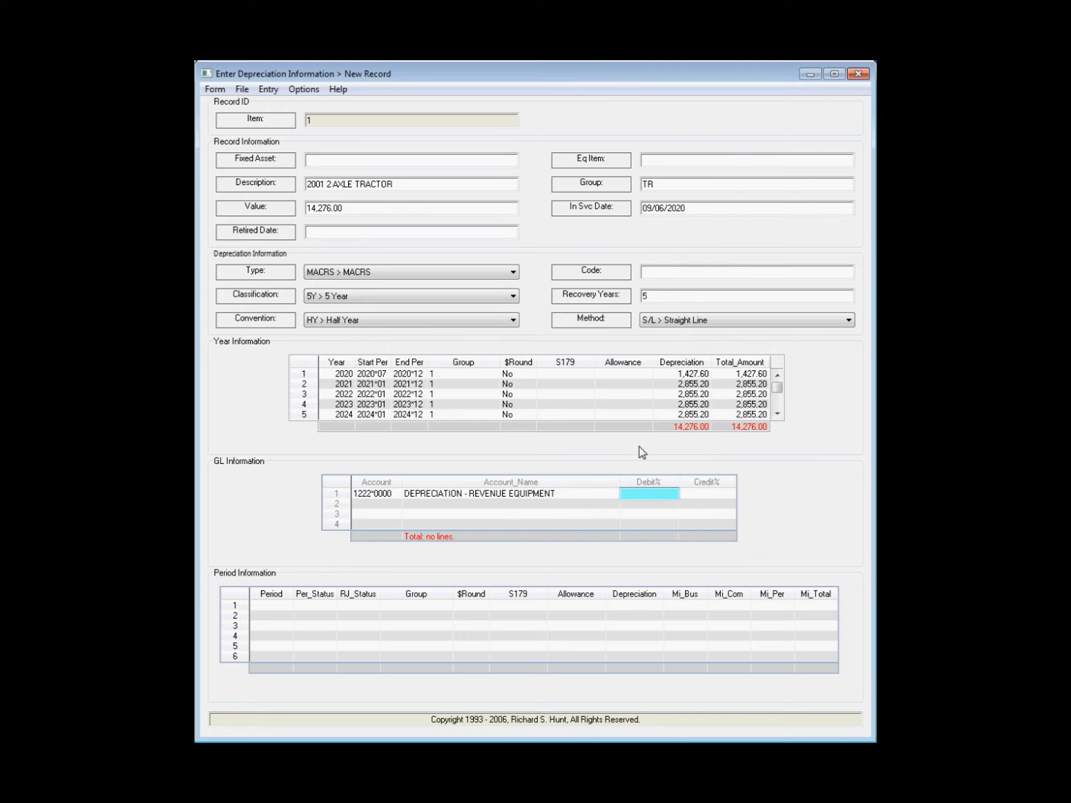
{"action": "type", "text": "-100"}
{"action": "key", "text": "Return"}
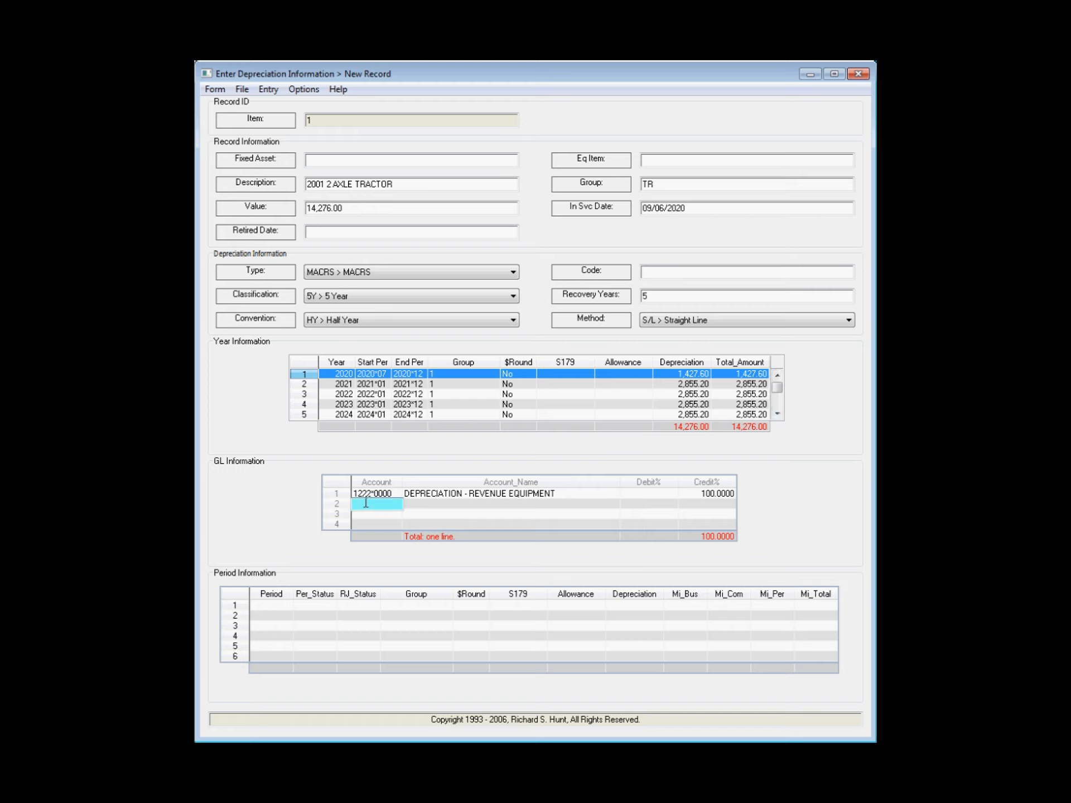
Step: Add account 5320*0002 as the second GL line with a 100% debit
{"action": "type", "text": "5320*00"}
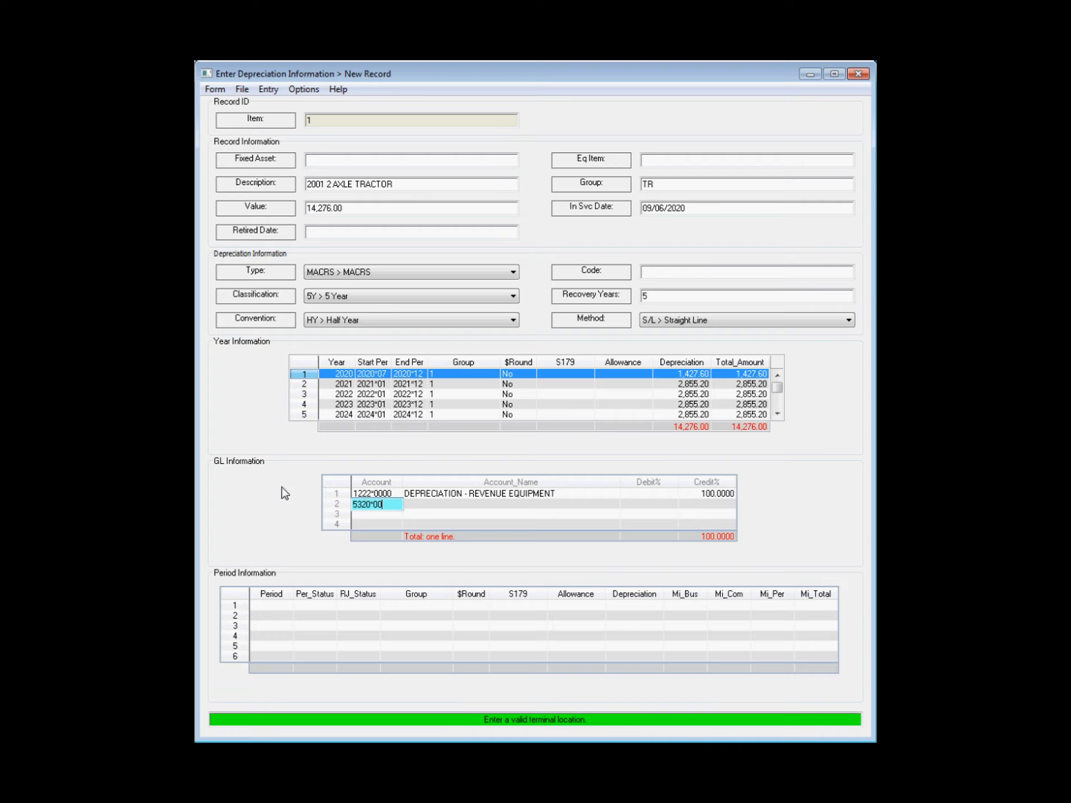
{"action": "type", "text": "02"}
{"action": "key", "text": "Tab"}
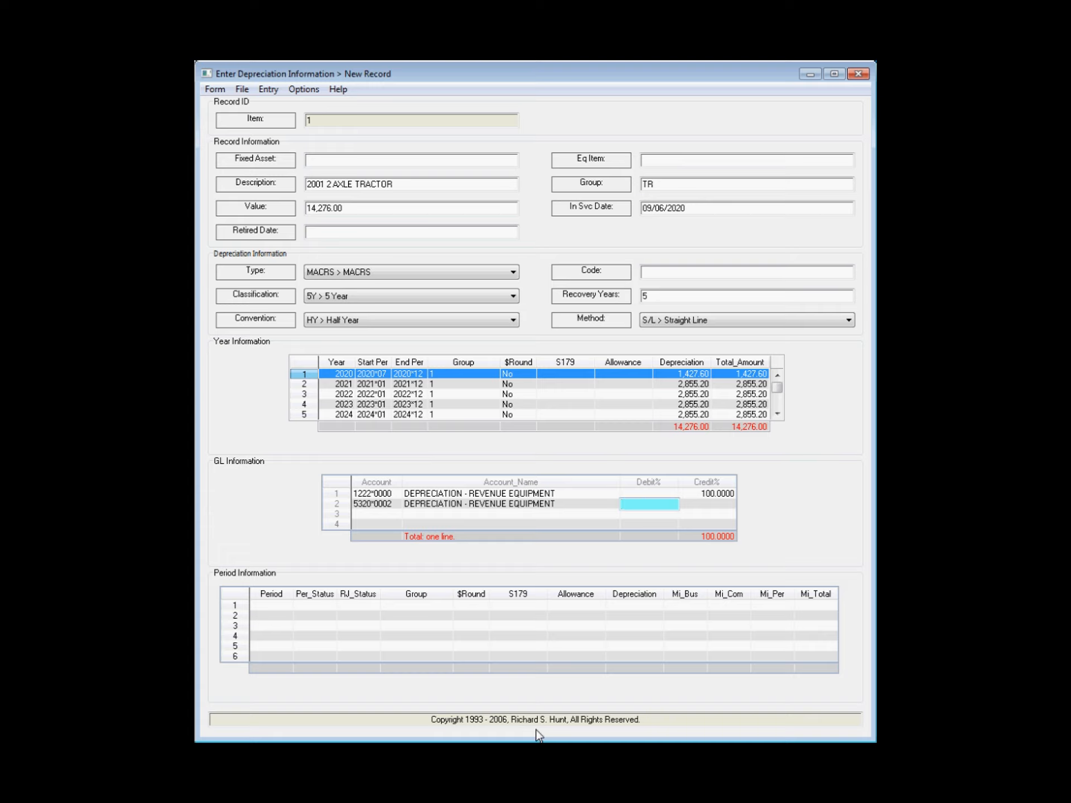
{"action": "type", "text": "100"}
{"action": "key", "text": "Return"}
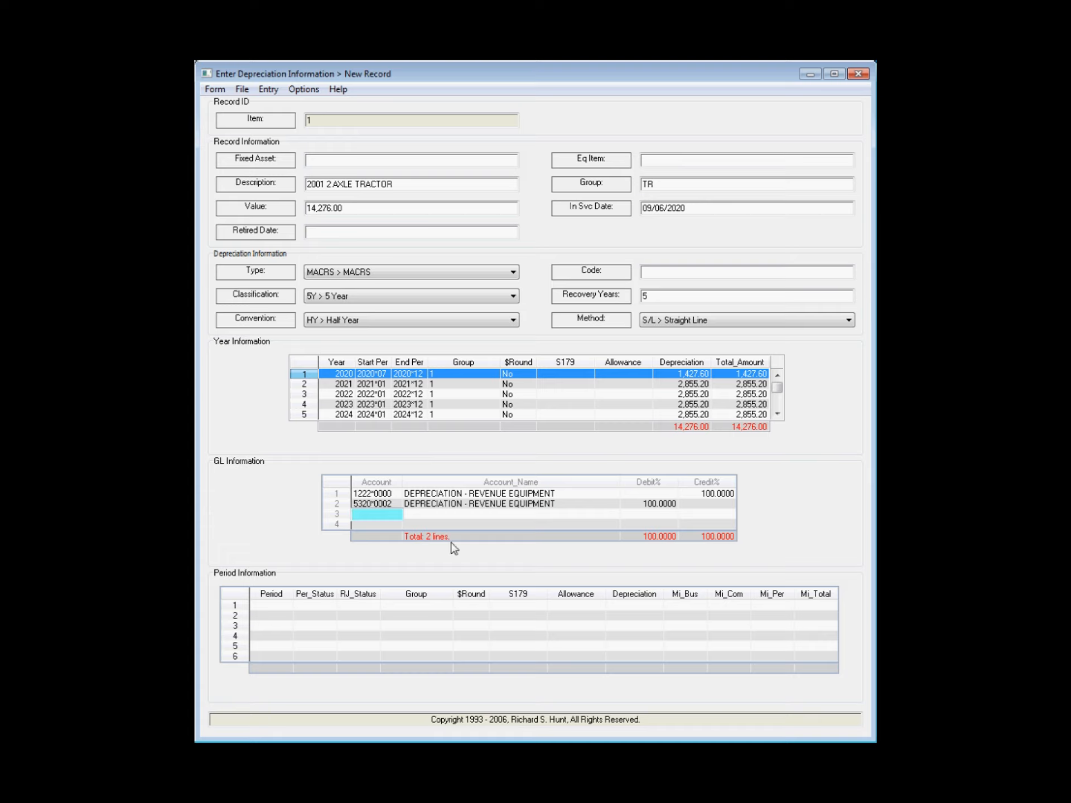
{"action": "key", "text": "Escape"}
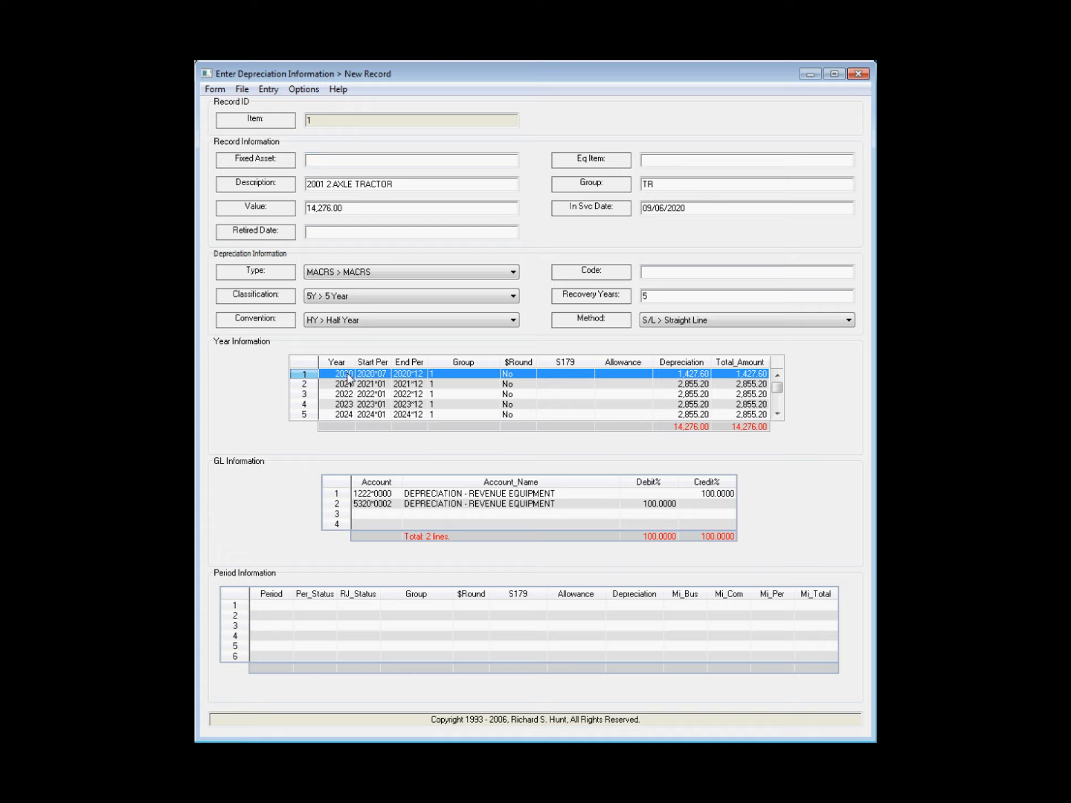
Step: Copy the GL information automatically and auto-calculate the period depreciation
{"action": "left_click", "coordinate": [303, 89]}
{"action": "mouse_move", "coordinate": [347, 138]}
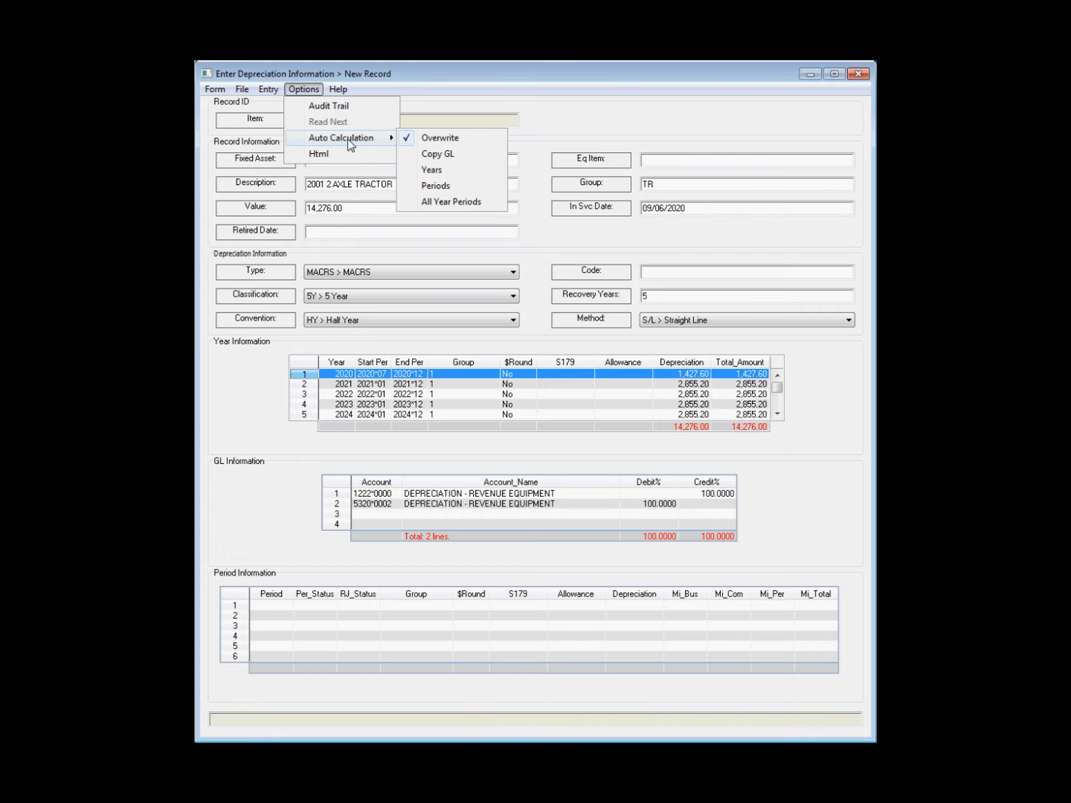
{"action": "left_click", "coordinate": [475, 158]}
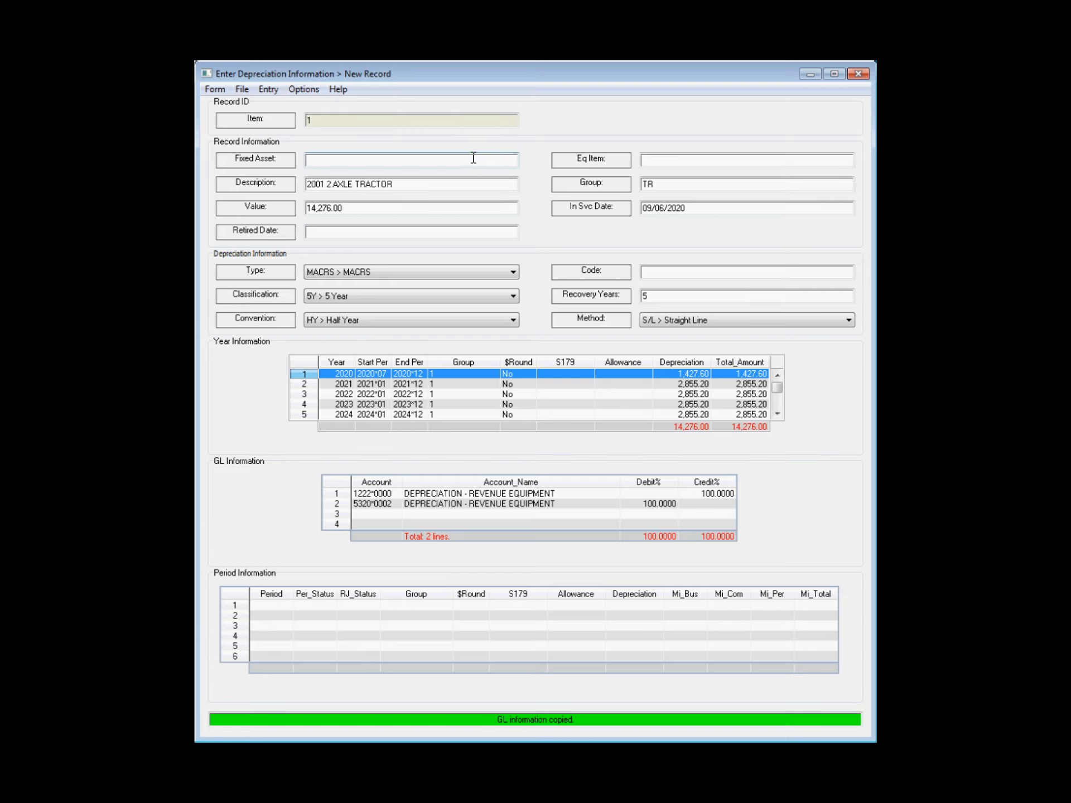
{"action": "left_click", "coordinate": [303, 89]}
{"action": "left_click", "coordinate": [335, 138]}
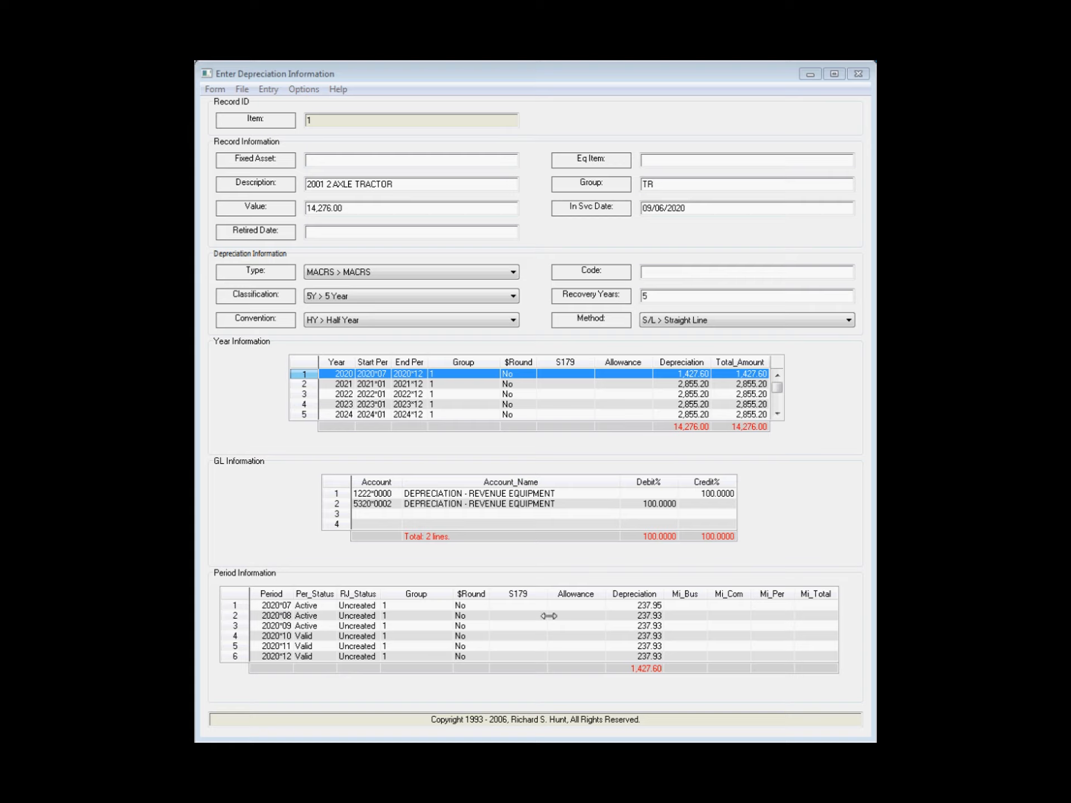
Step: Append +237.95+237.95 to the 2020*09 period's depreciation amount
{"action": "left_click", "coordinate": [658, 627]}
{"action": "left_click", "coordinate": [657, 627]}
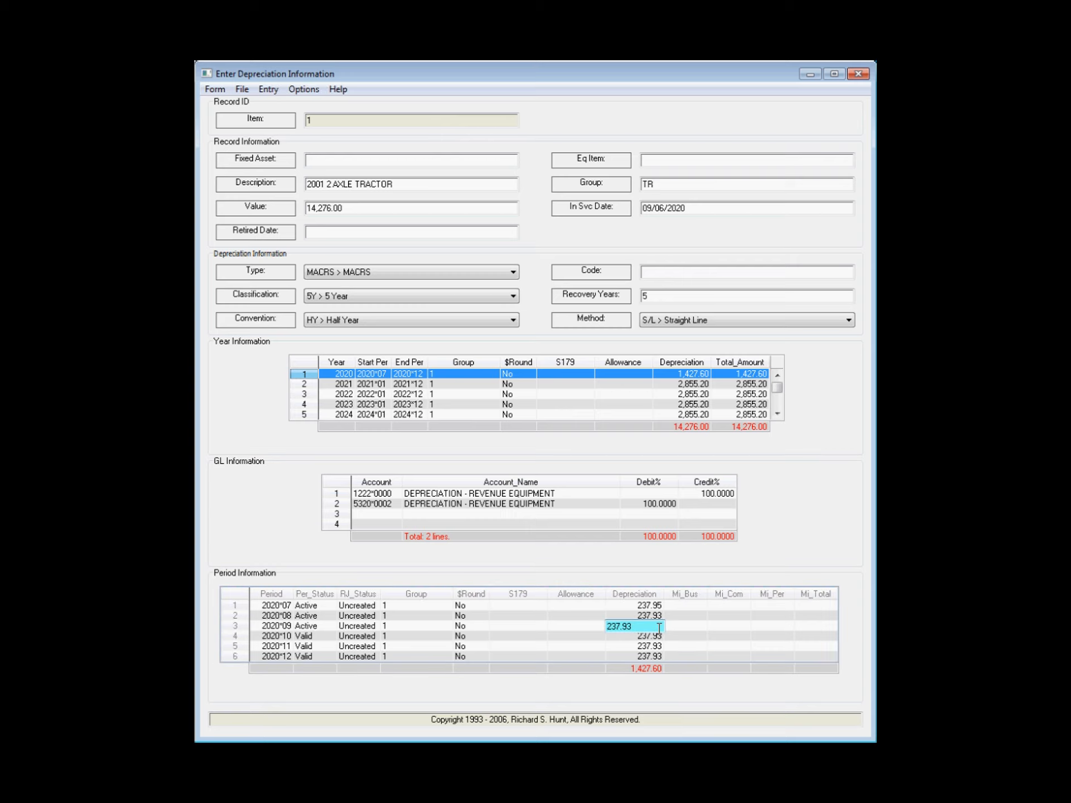
{"action": "type", "text": "+237.95+237.95"}
{"action": "key", "text": "Return"}
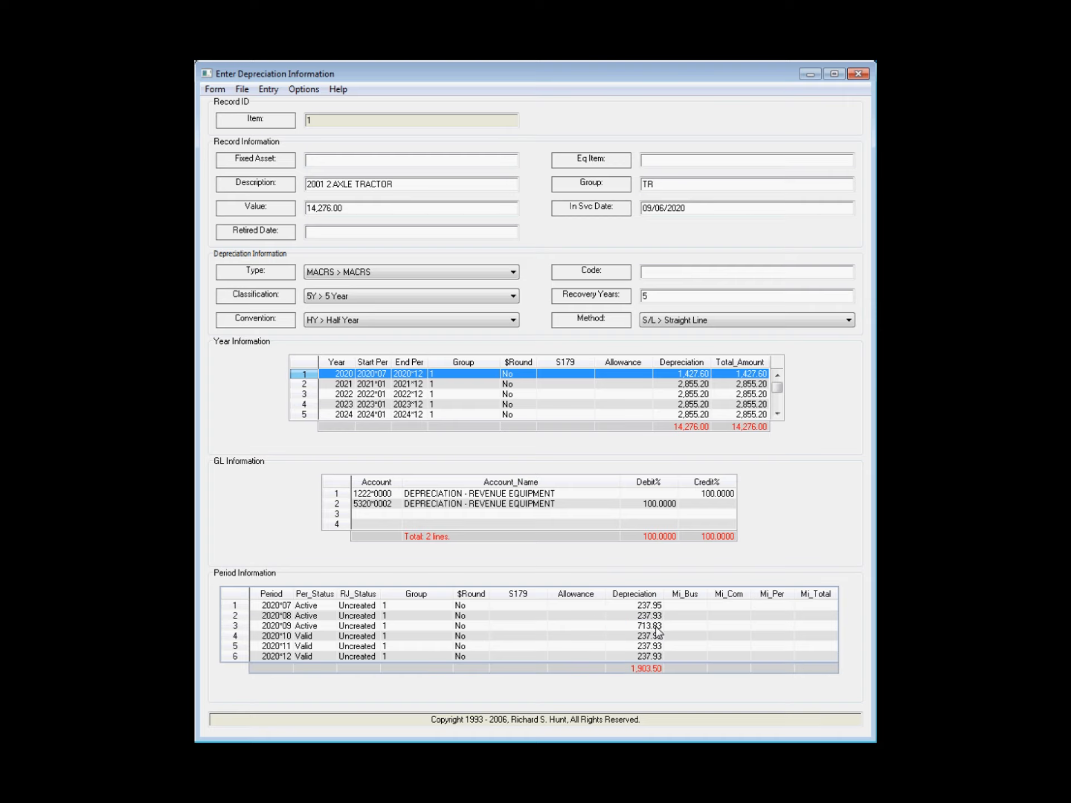
Step: Clear the depreciation amounts of the 2020*07 and 2020*08 periods
{"action": "left_click", "coordinate": [646, 605]}
{"action": "key", "text": "BackSpace"}
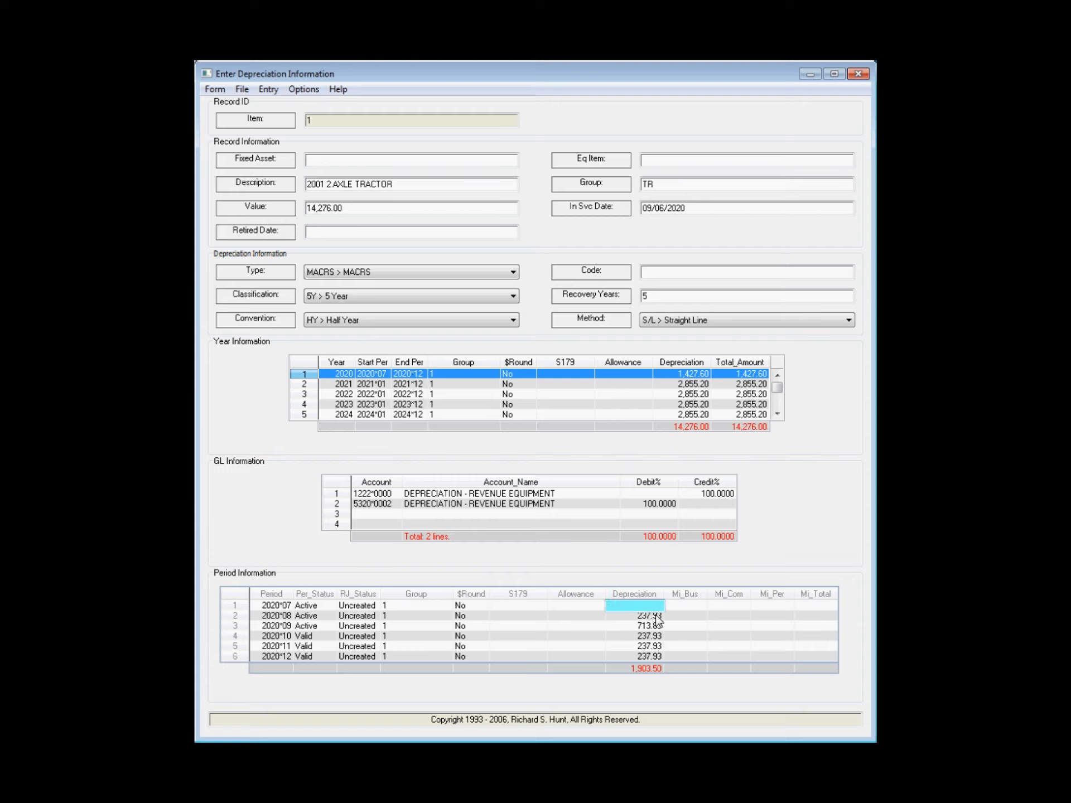
{"action": "key", "text": "Return"}
{"action": "left_click", "coordinate": [657, 614]}
{"action": "key", "text": "BackSpace"}
{"action": "key", "text": "Return"}
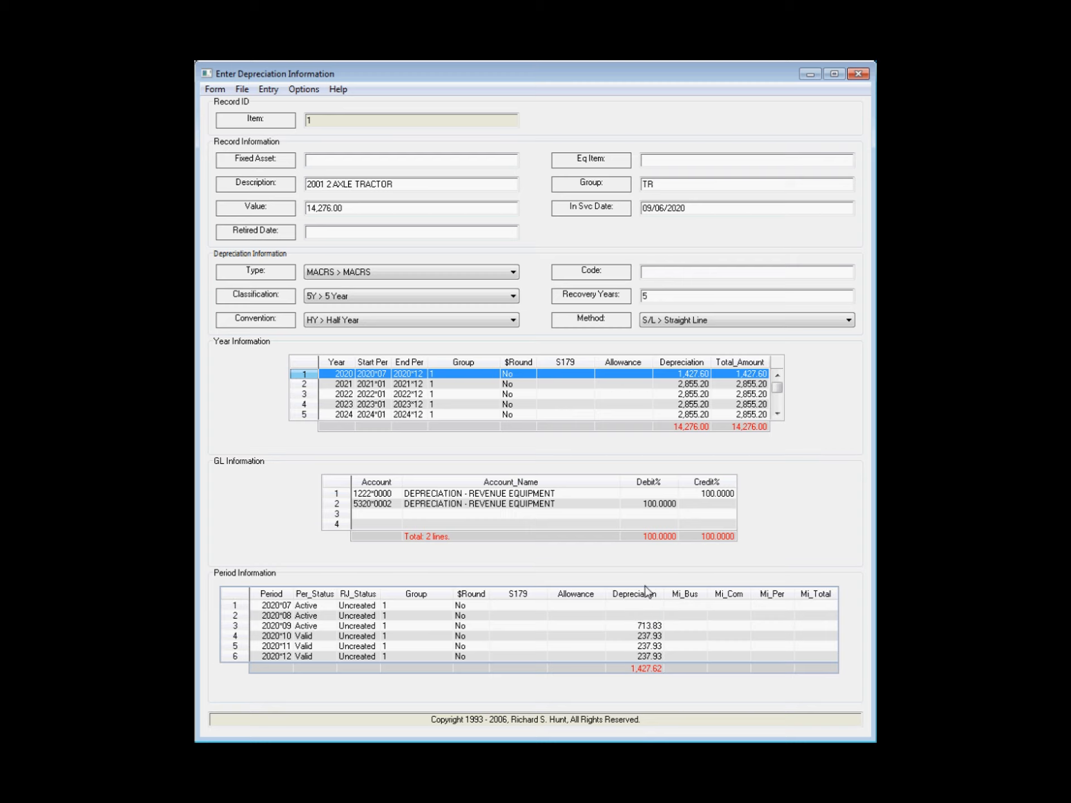
Step: Change the 2020*09 period's depreciation to 713.81 and save the record
{"action": "left_click", "coordinate": [654, 625]}
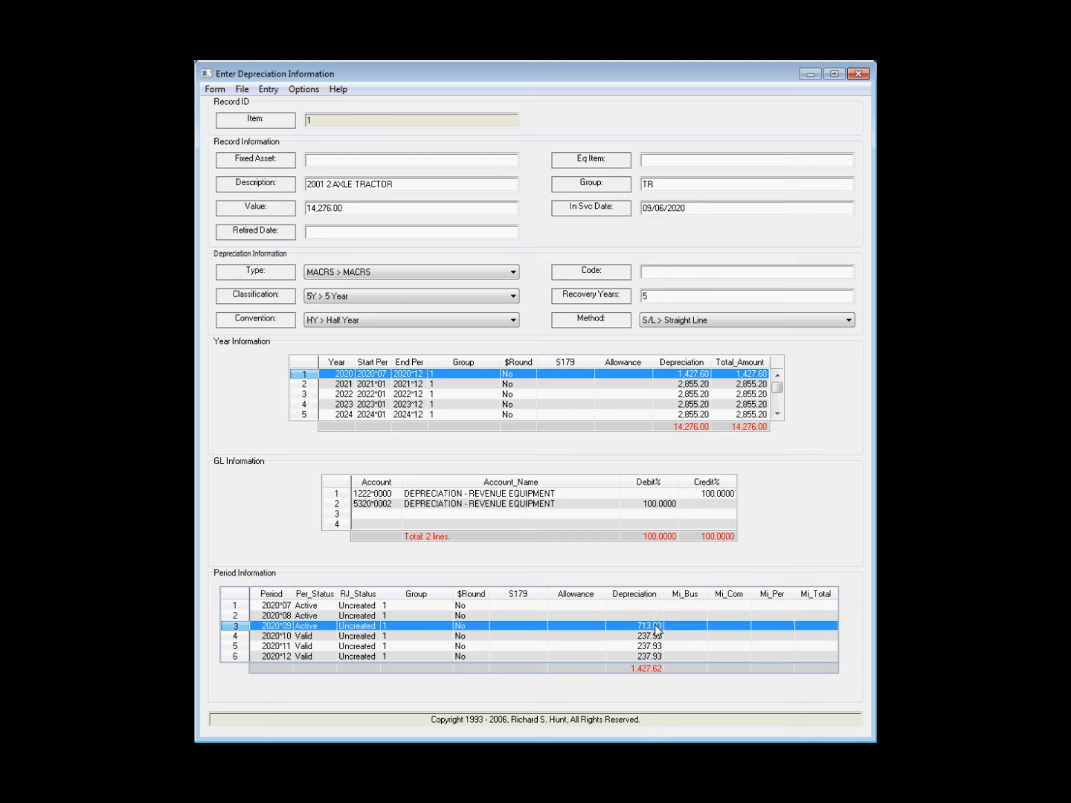
{"action": "left_click", "coordinate": [654, 626]}
{"action": "key", "text": "BackSpace"}
{"action": "type", "text": "1"}
{"action": "key", "text": "Return"}
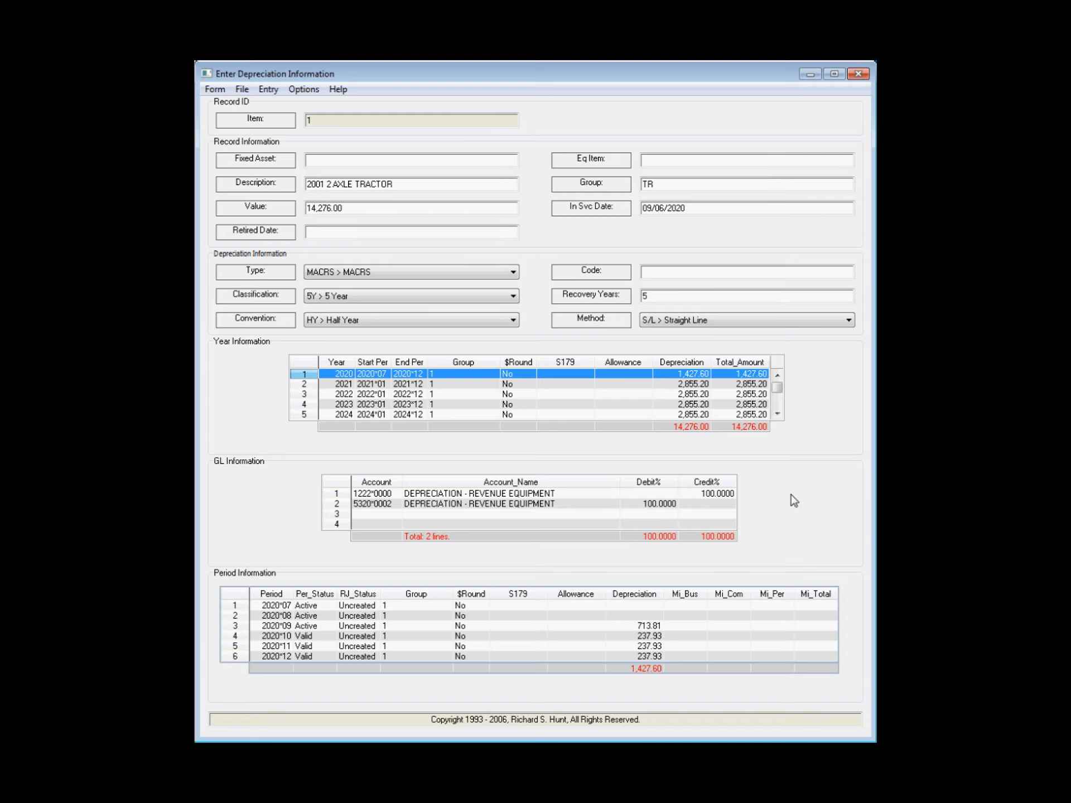
{"action": "key", "text": "ctrl+s"}
{"action": "key", "text": "Return"}
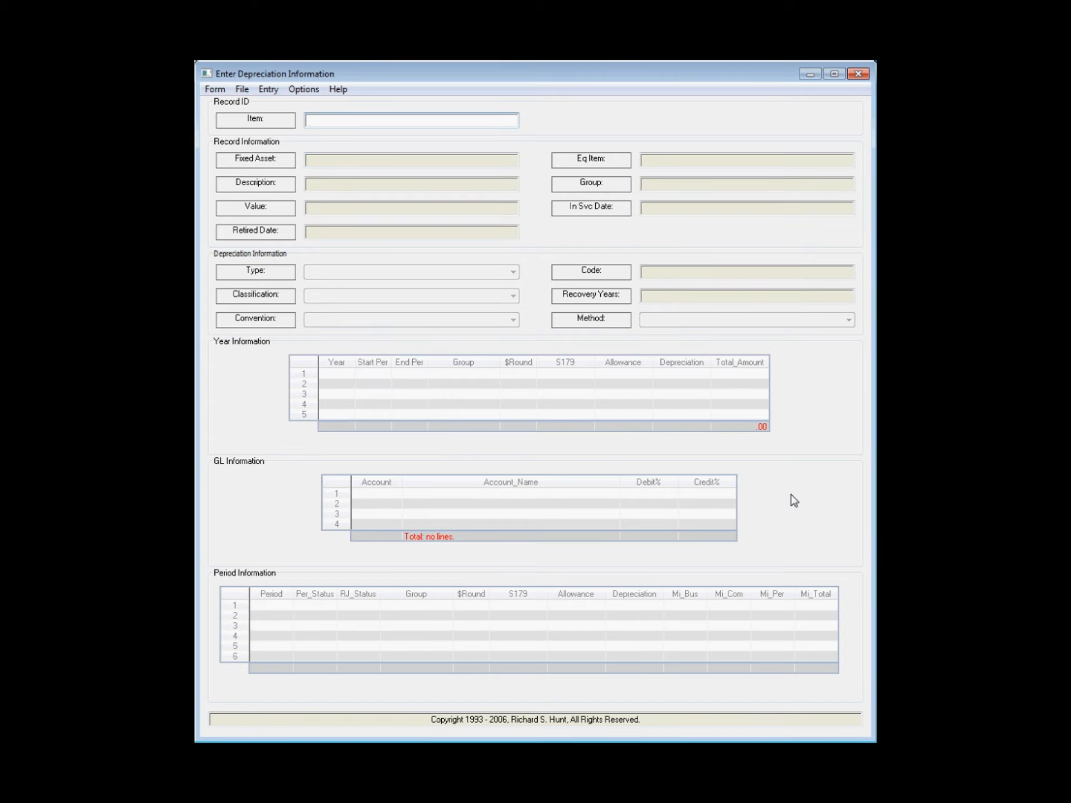